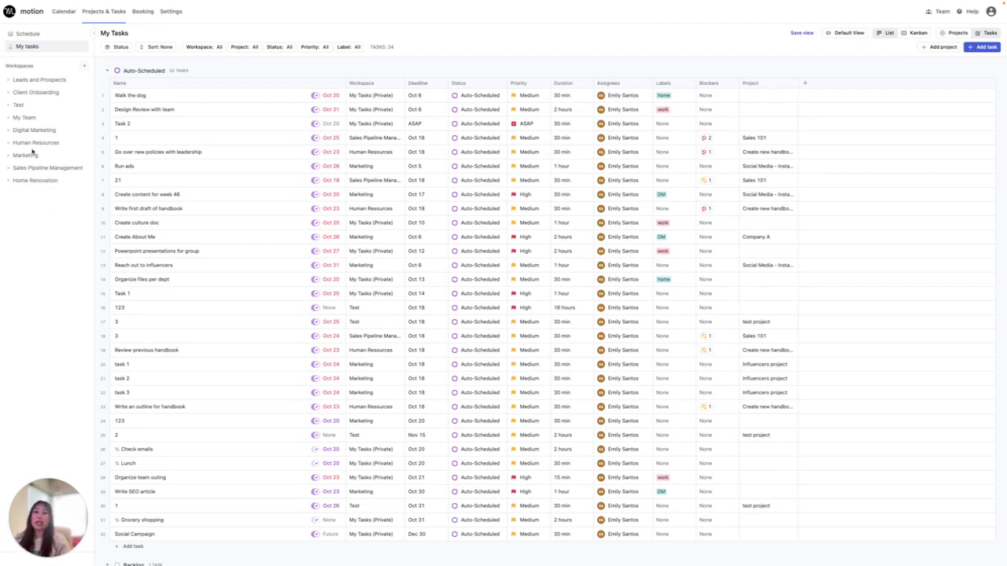
Step: Toggle My Tasks to the Projects list and back to the task list
click(944, 33)
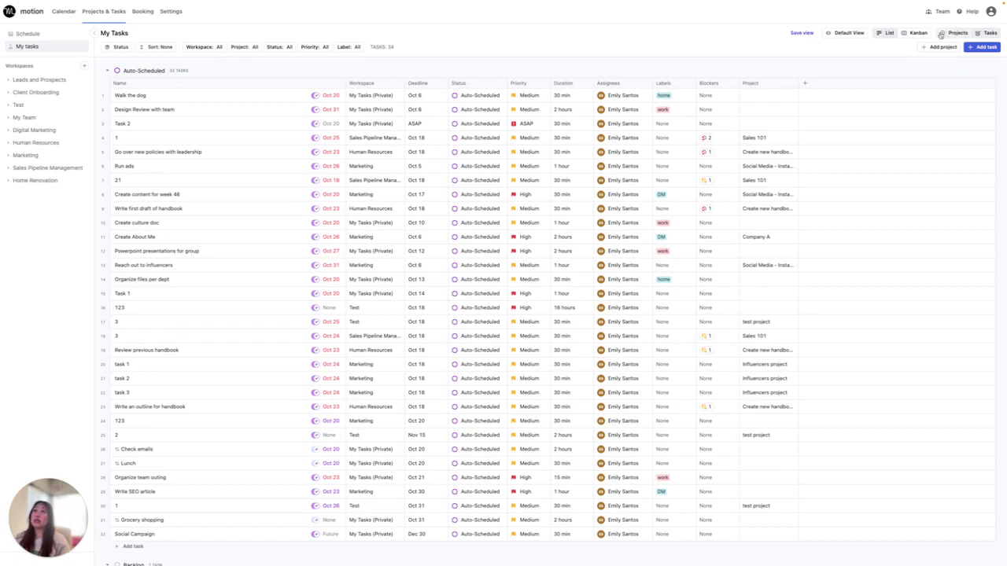
click(985, 34)
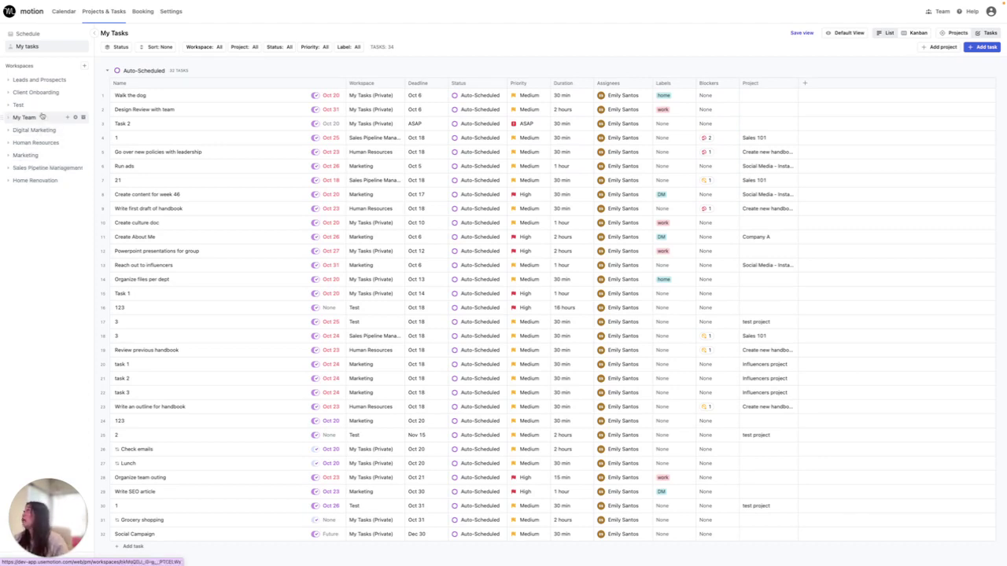
click(35, 157)
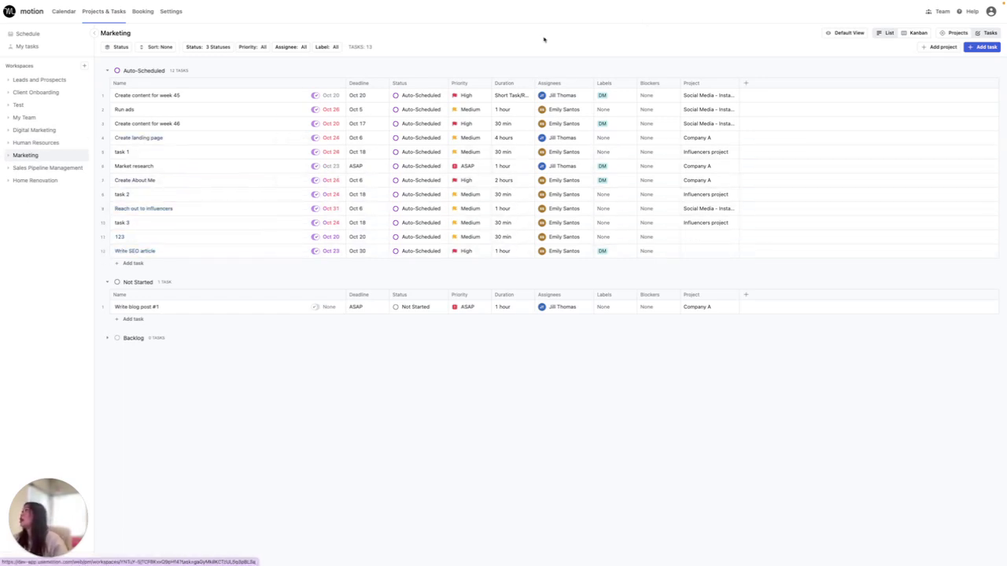
click(951, 34)
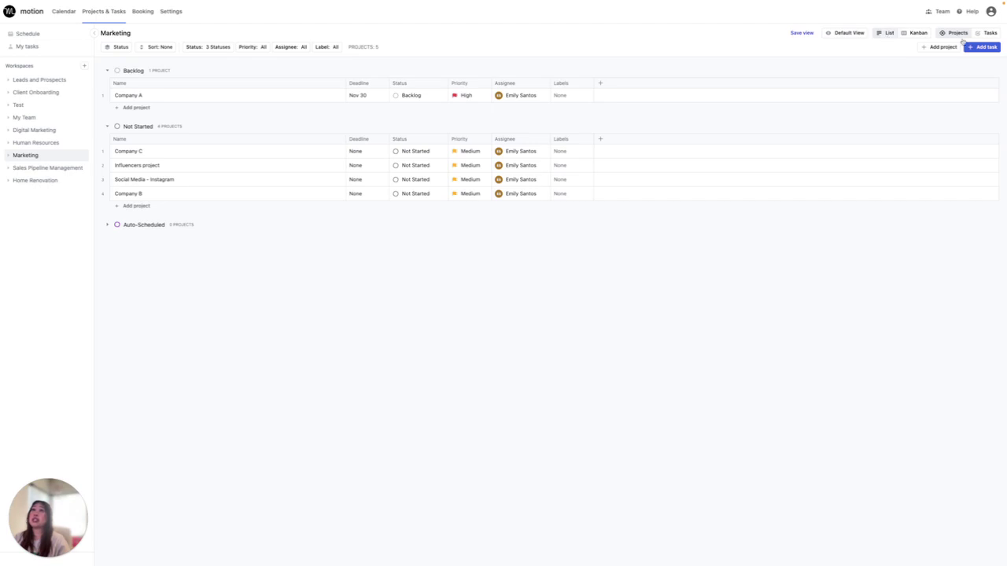
click(987, 33)
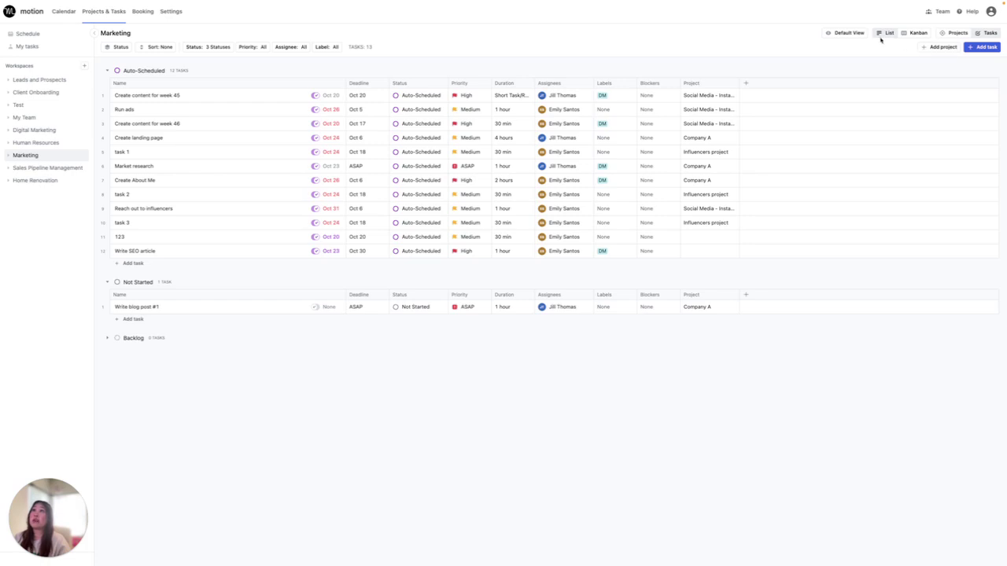
Step: Try the Kanban board for tasks and projects, returning to the task List layout
click(916, 34)
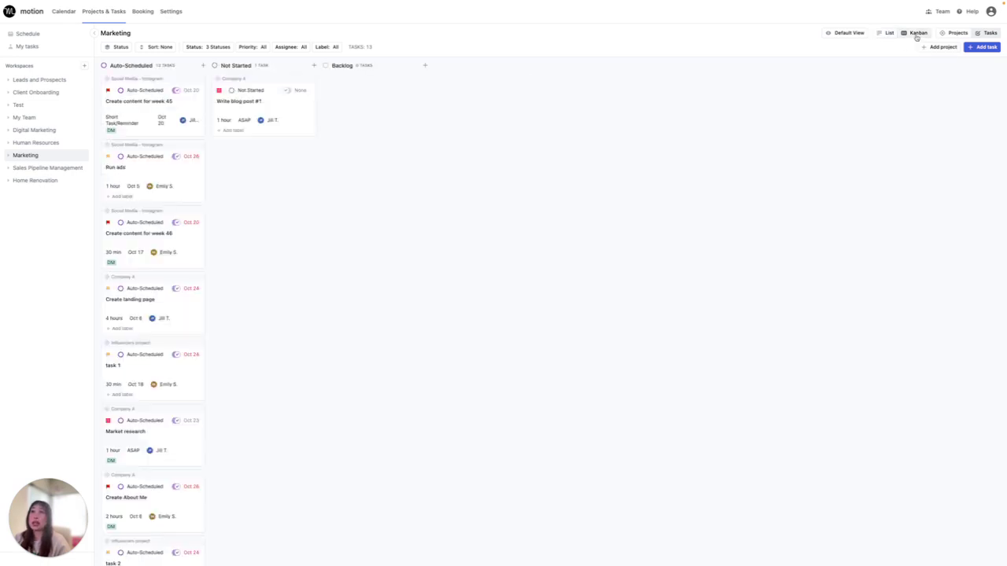
click(955, 36)
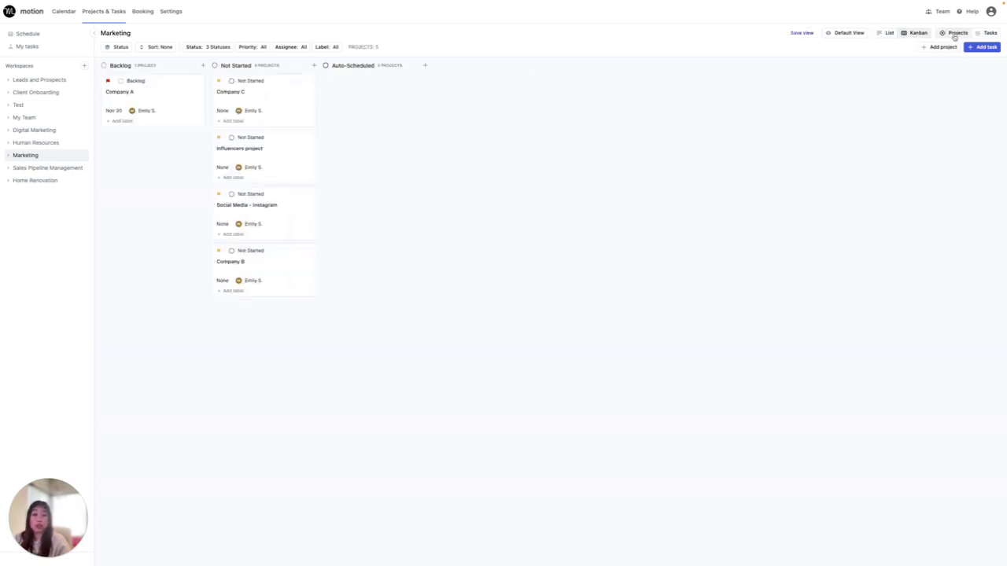
click(989, 35)
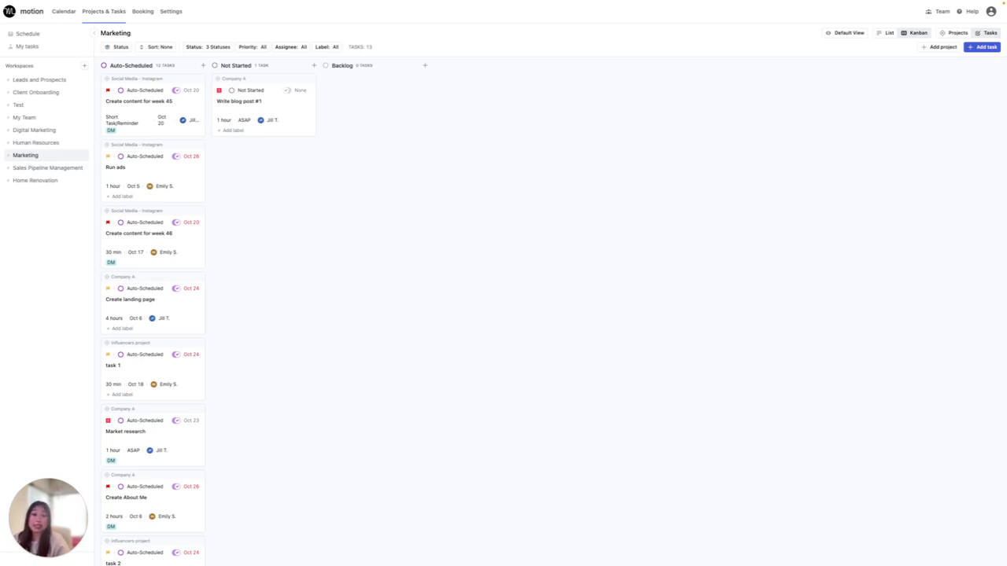
click(885, 33)
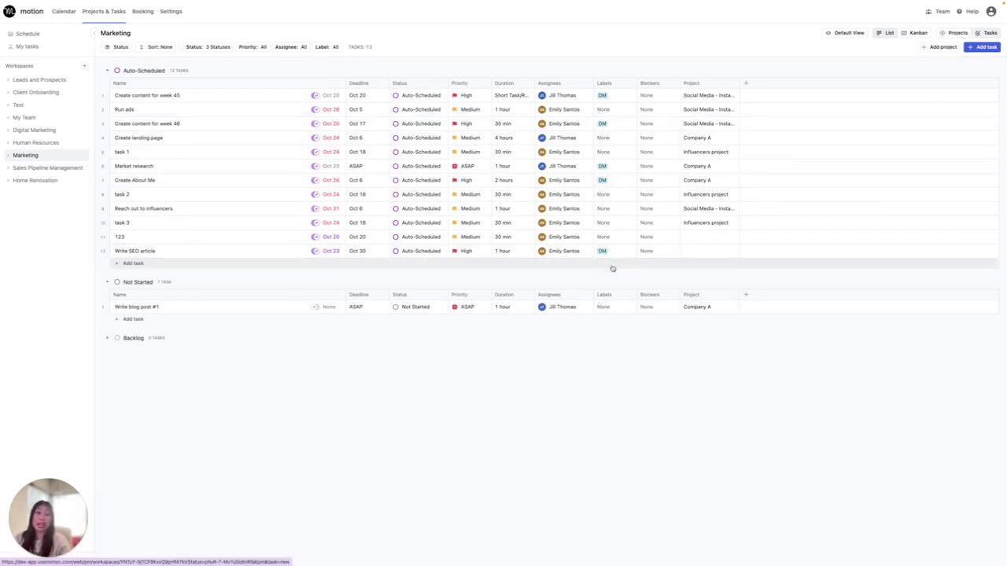
click(915, 33)
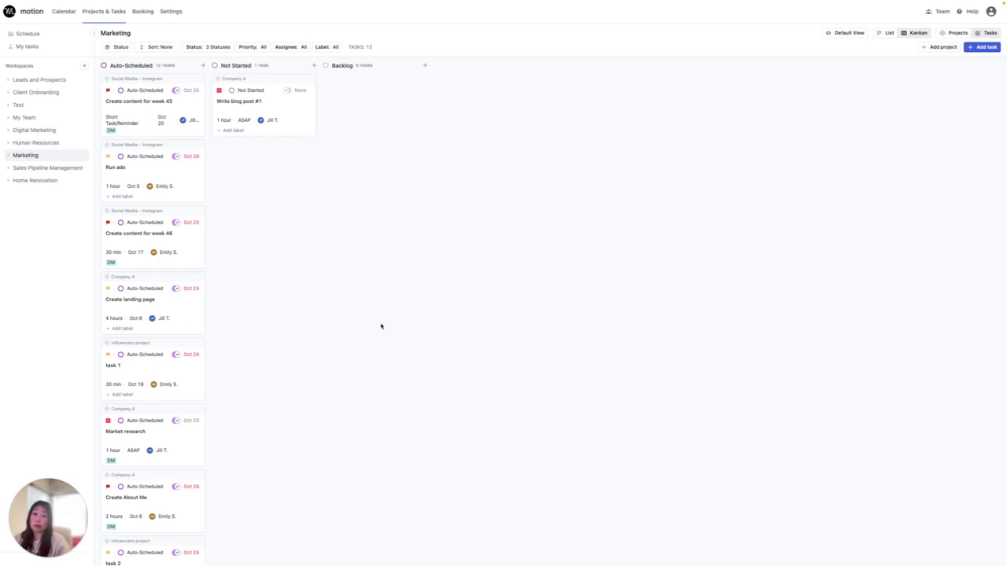
click(888, 33)
Step: Show the Marketing projects, view them as a Kanban board, then as a list
click(956, 33)
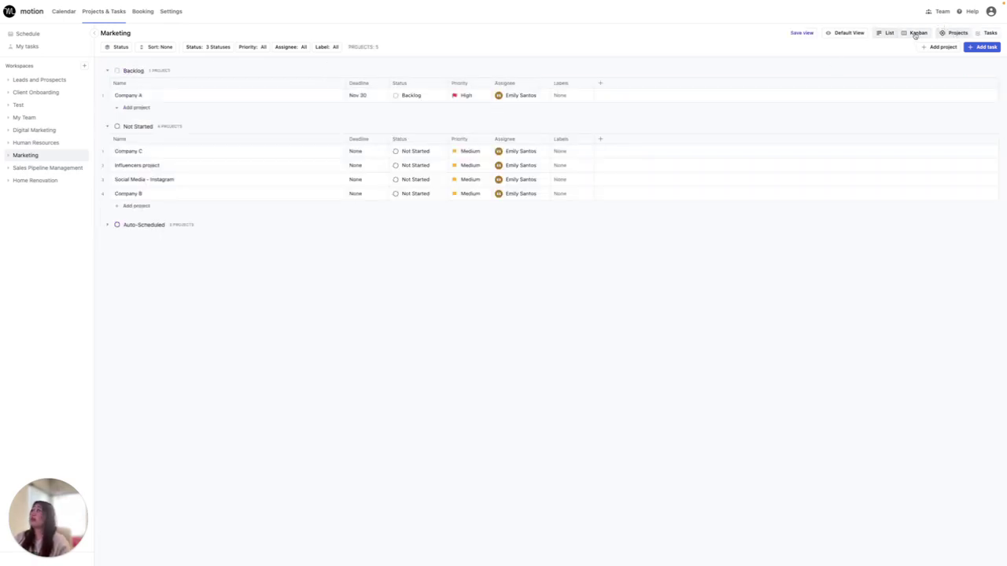
click(916, 35)
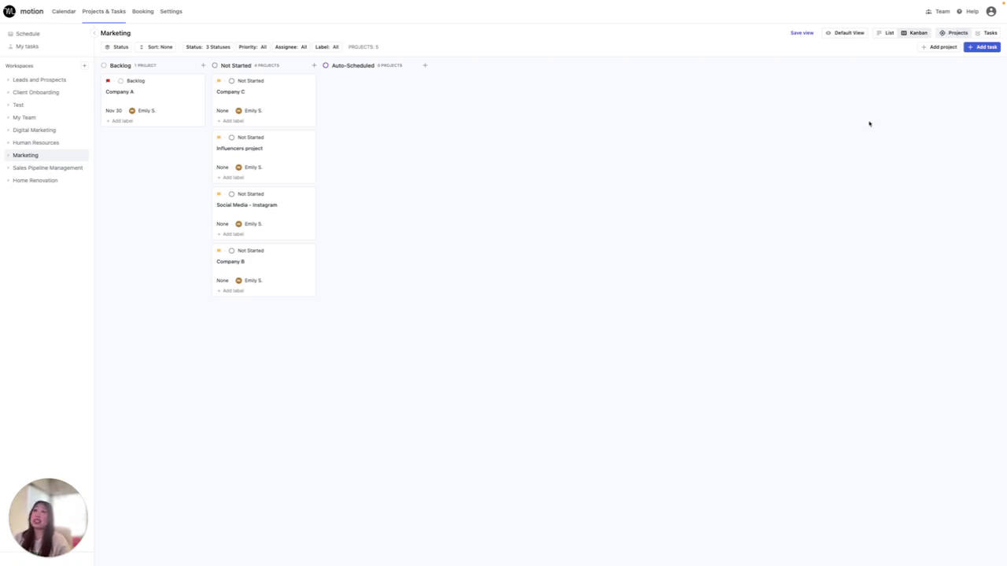
click(887, 34)
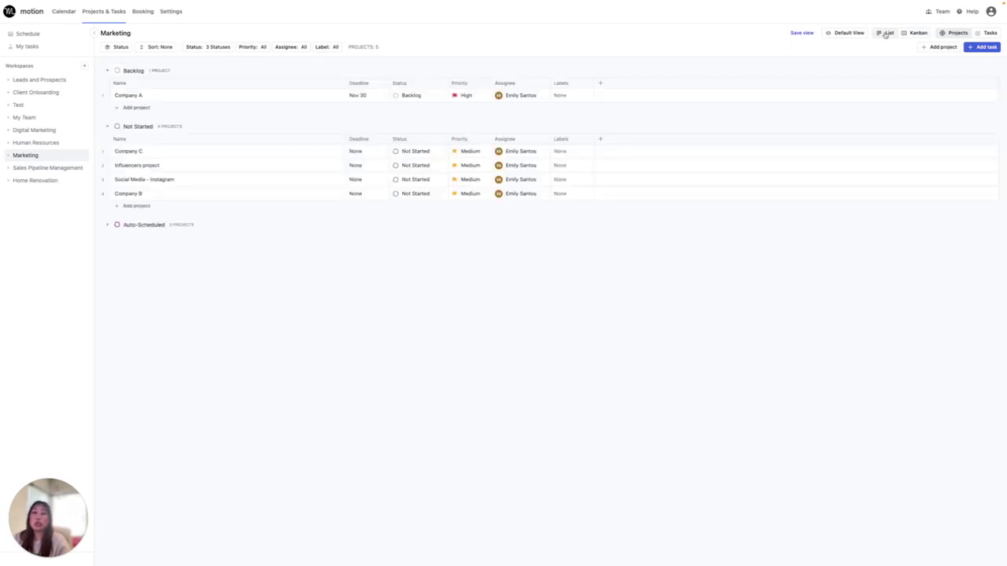
Step: Return to the task list and regroup it by Priority, then Project, finally Assignee
click(989, 33)
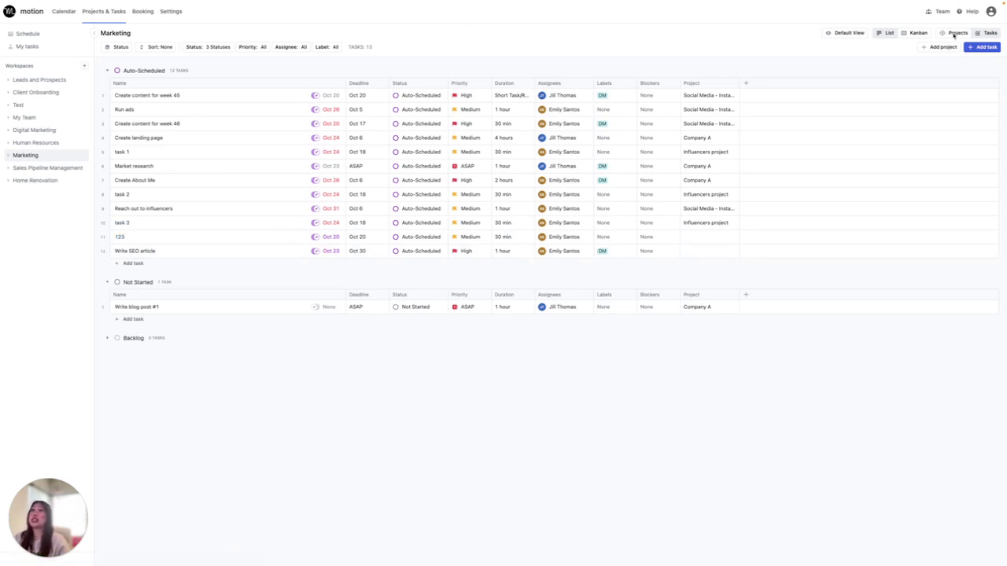
click(116, 48)
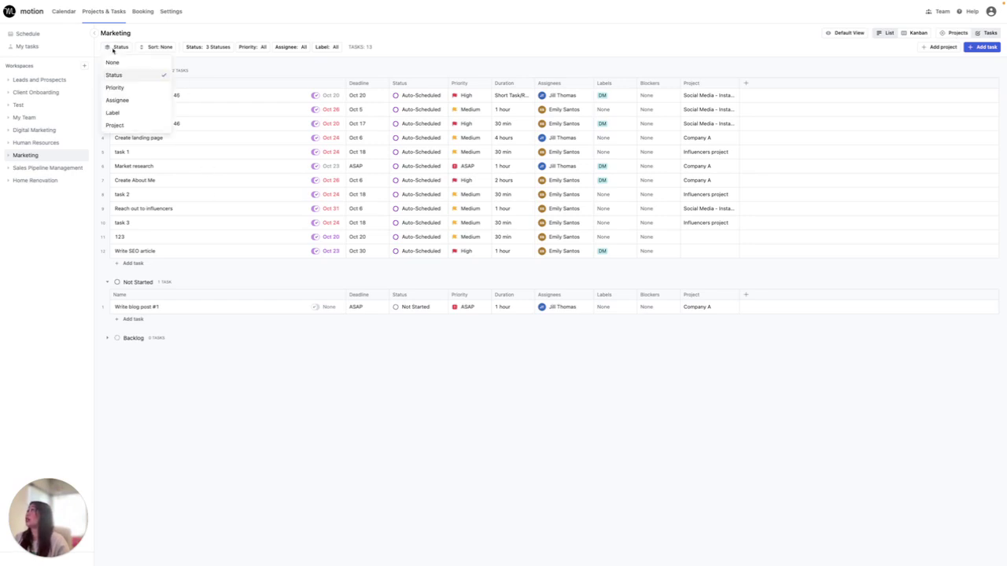
click(119, 93)
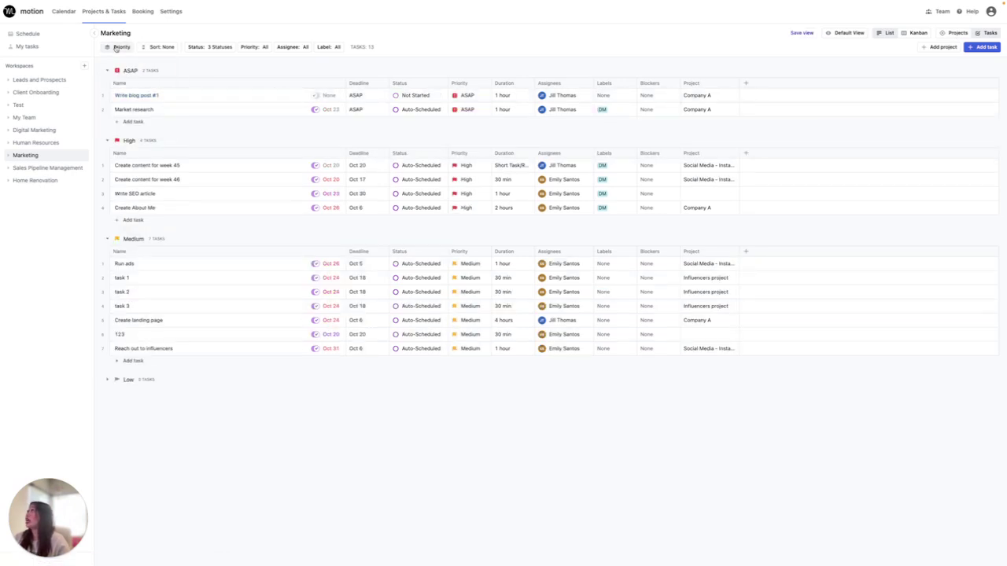
click(117, 48)
click(115, 125)
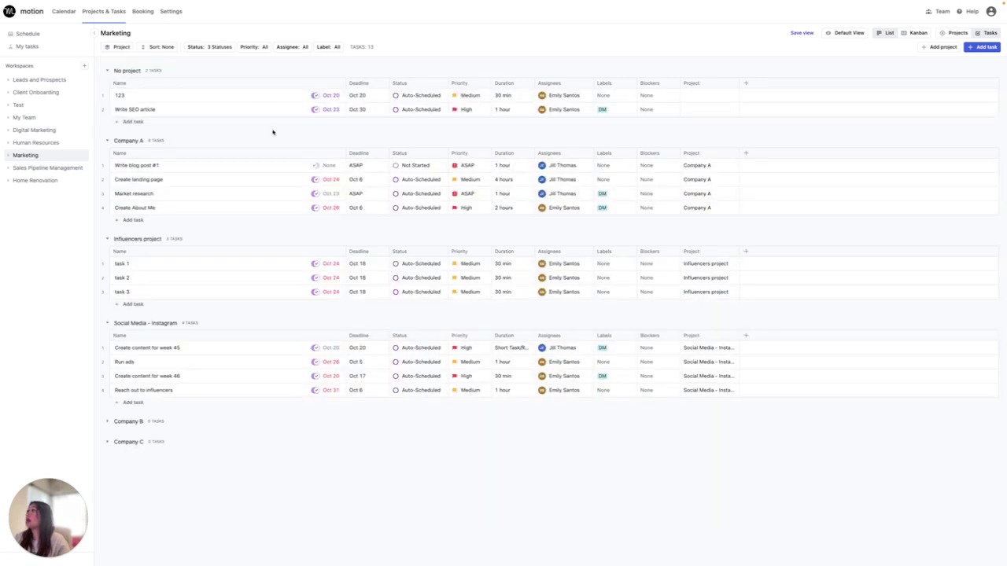
click(121, 47)
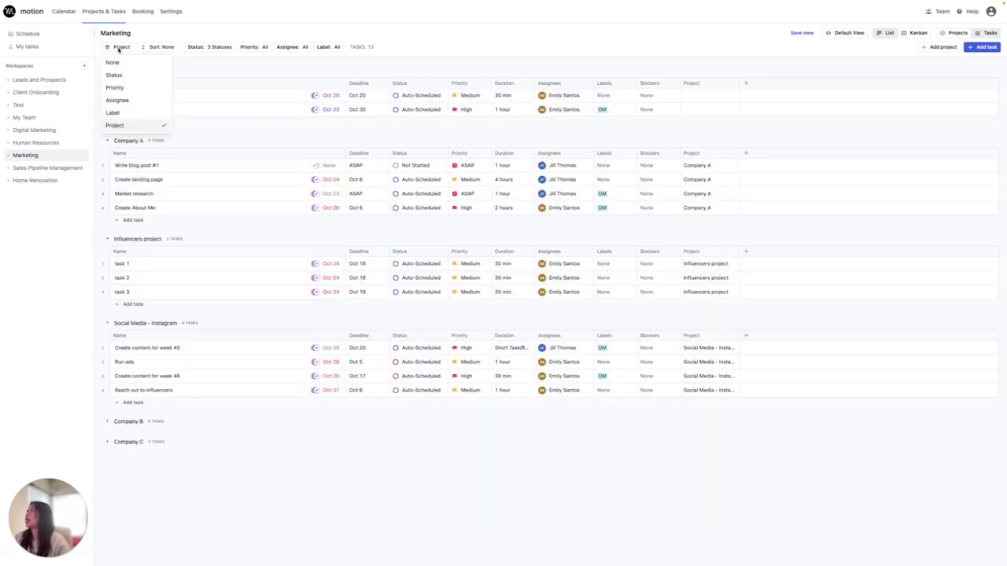
click(132, 101)
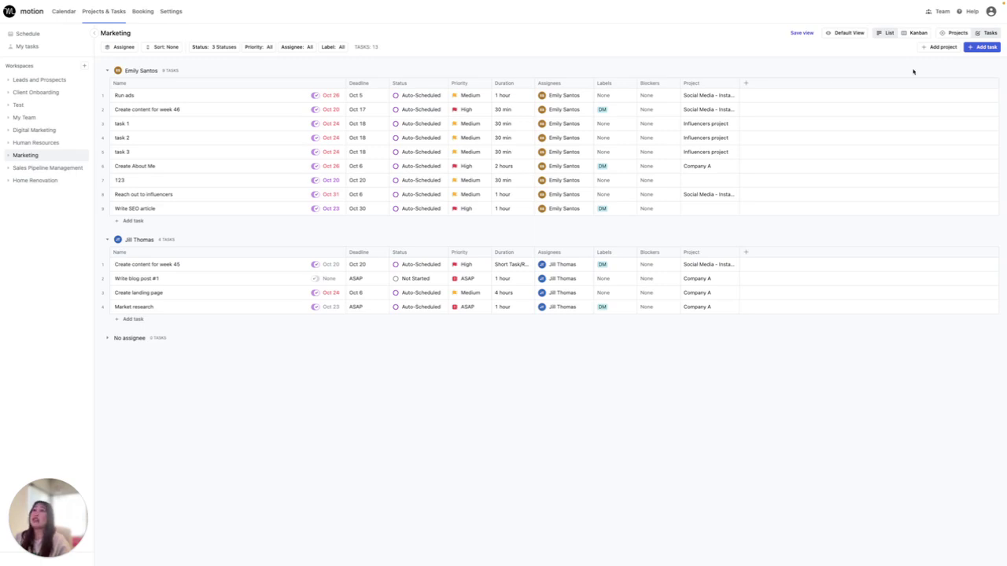
Step: Save the assignee-grouped list as a new personal view titled 'Custom View for' plus a first name
click(833, 33)
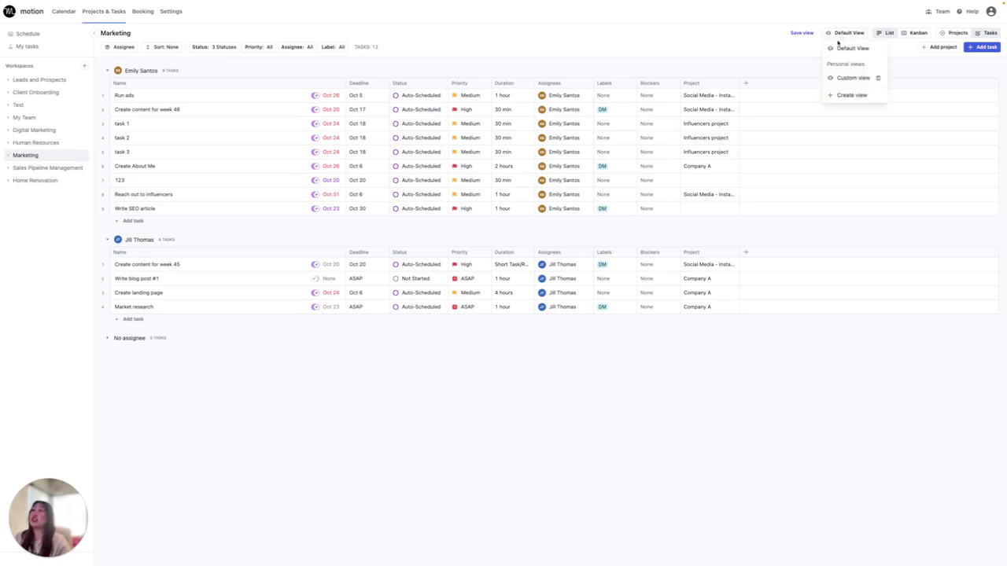
click(829, 48)
click(840, 34)
click(846, 99)
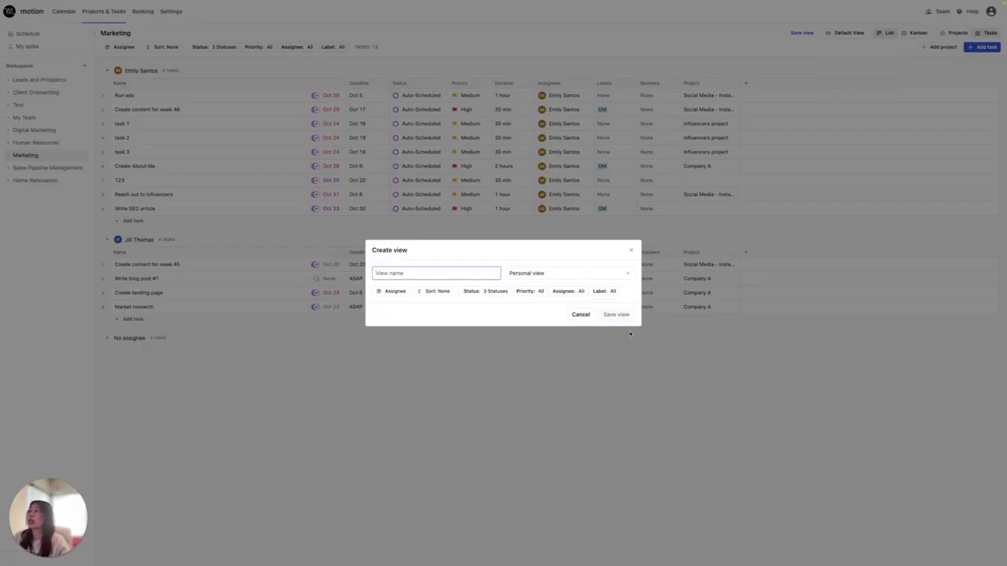
text(C)
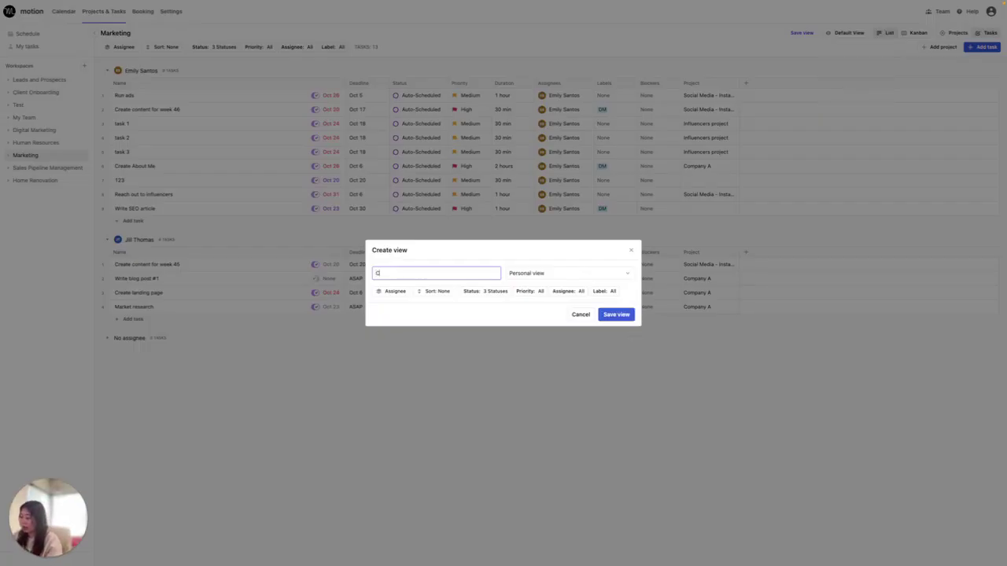
text(ustom View for Jenn)
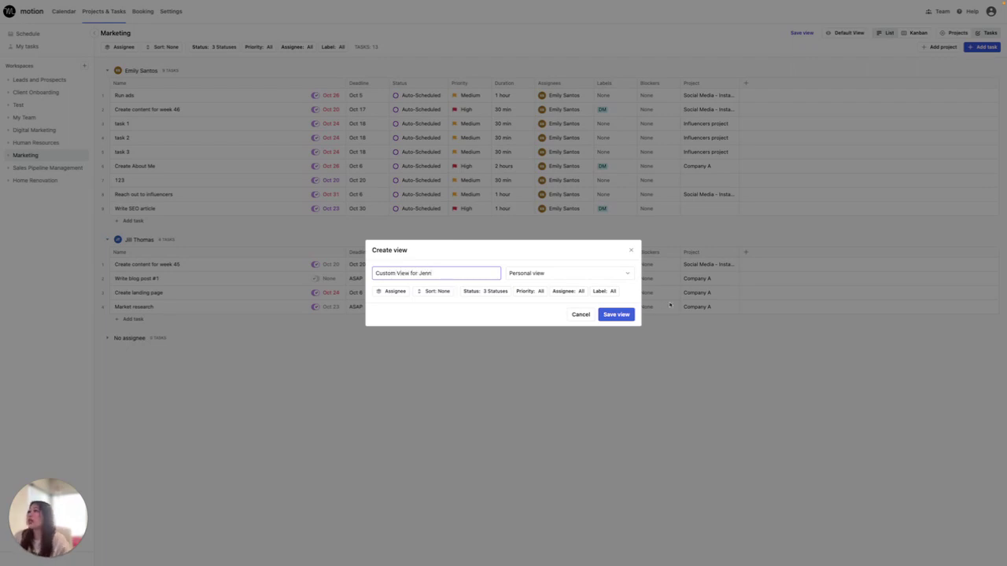
click(627, 318)
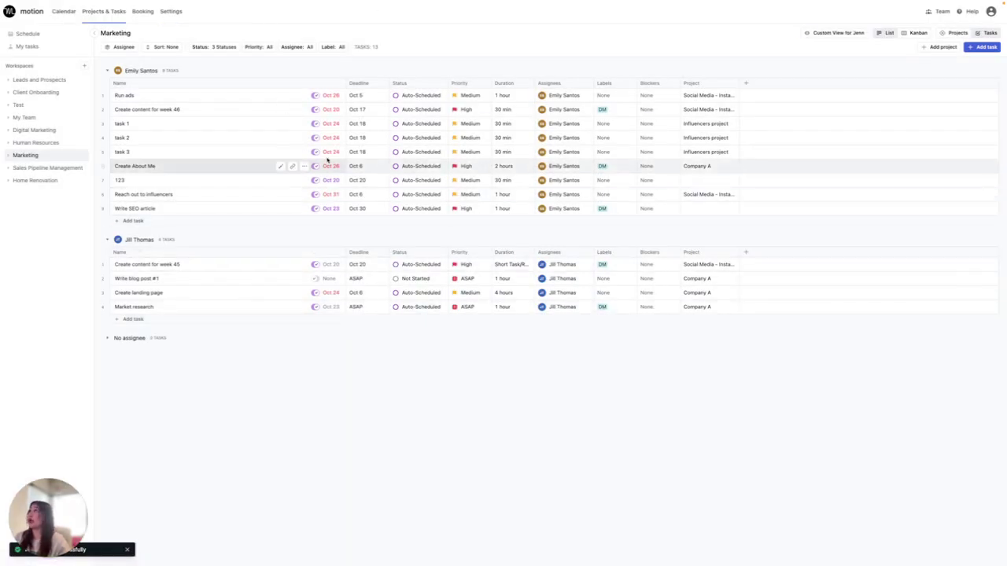
Step: Move Deadline after Status, Blockers ahead of Assignees, and the 123 task to third place
drag(384, 83, 418, 85)
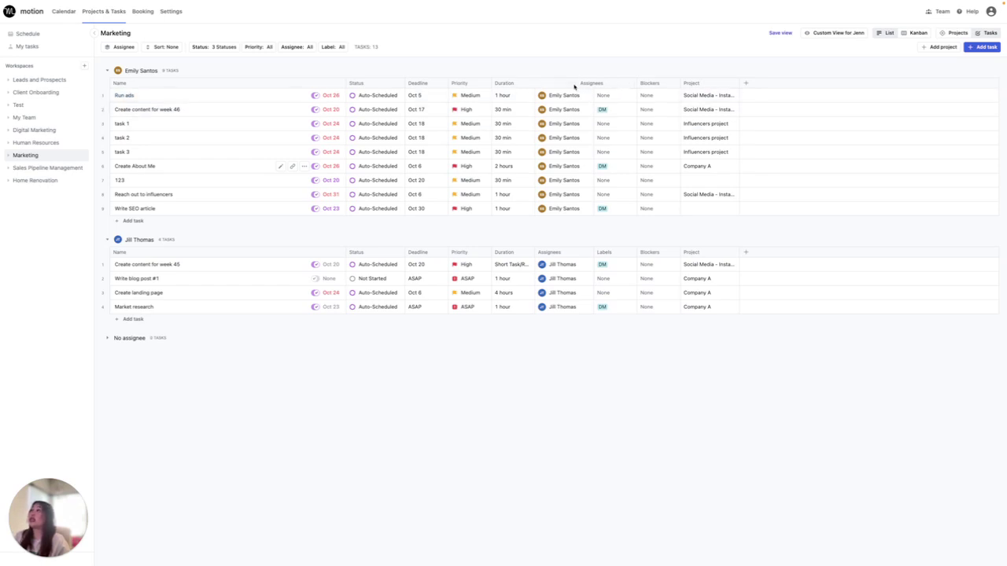
drag(550, 88, 653, 85)
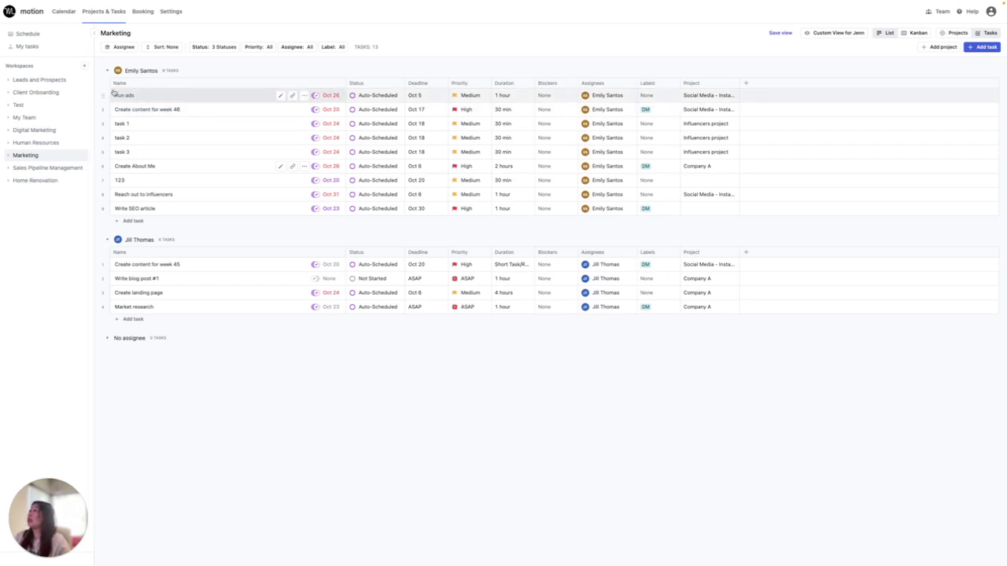
drag(102, 94, 105, 123)
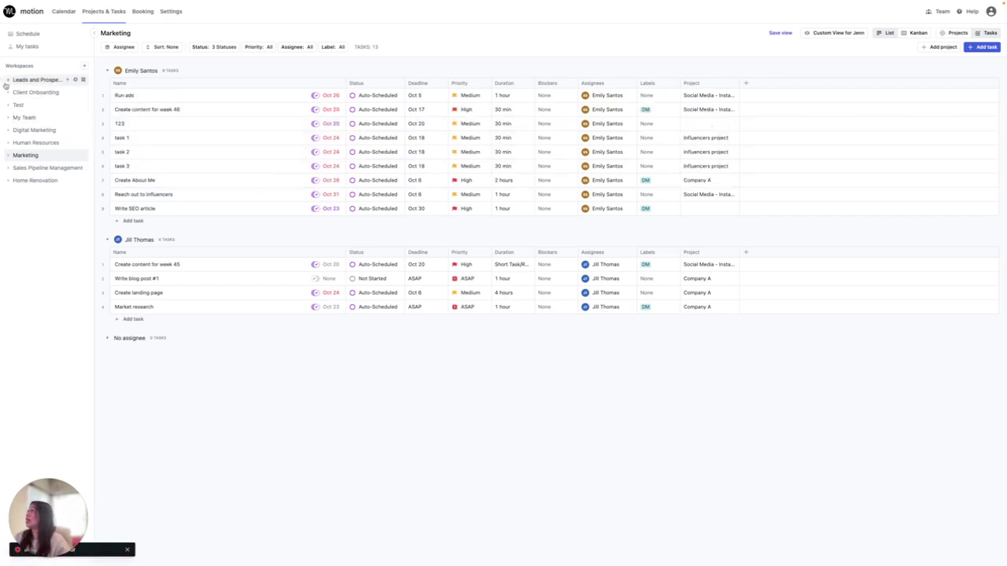
Step: Move Leads and Prospects to the bottom, Home Renovation below Test, then show Default View
drag(16, 83, 6, 198)
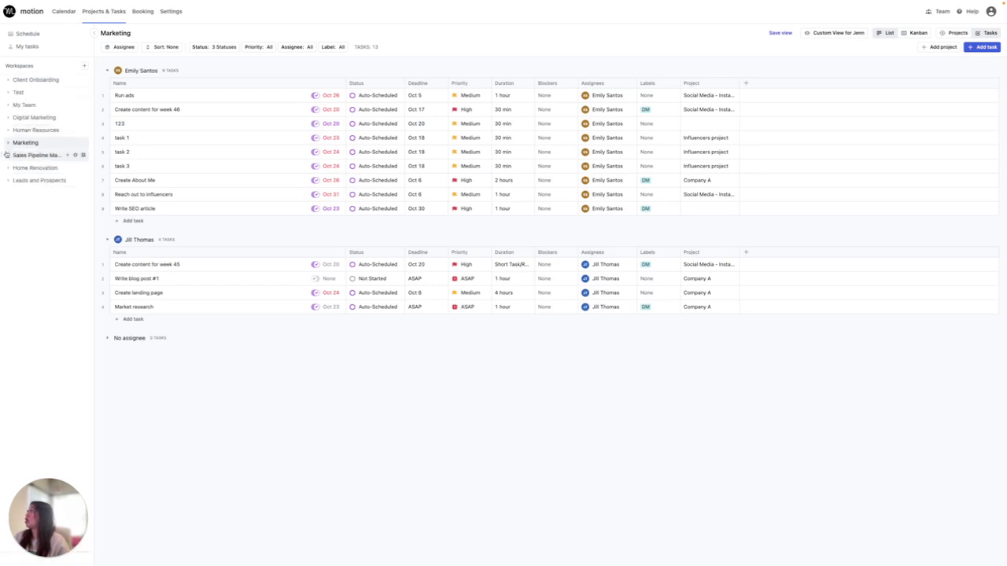
drag(3, 167, 17, 104)
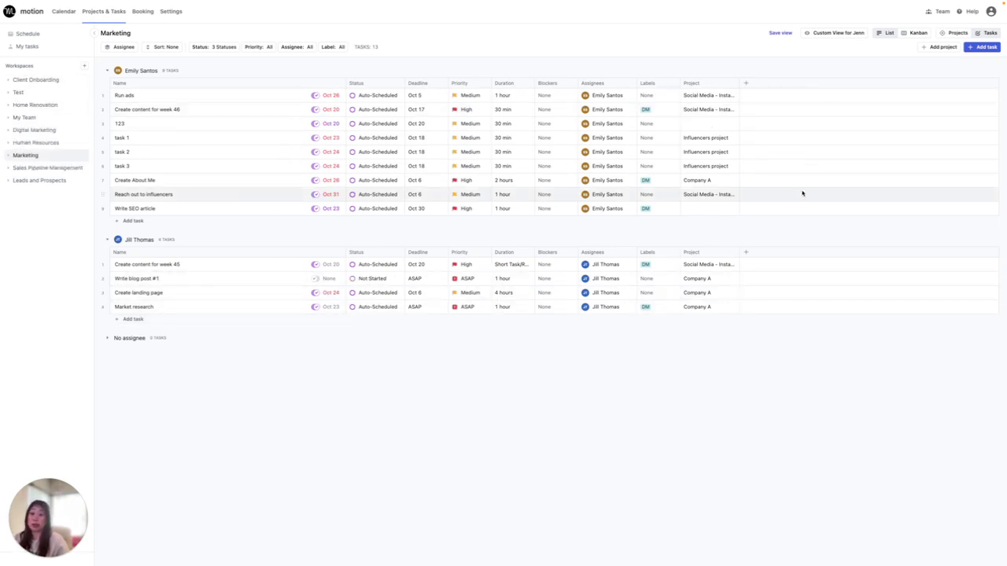
click(848, 33)
Step: Switch to the other personal custom view, then to the assignee-grouped personal view
click(840, 47)
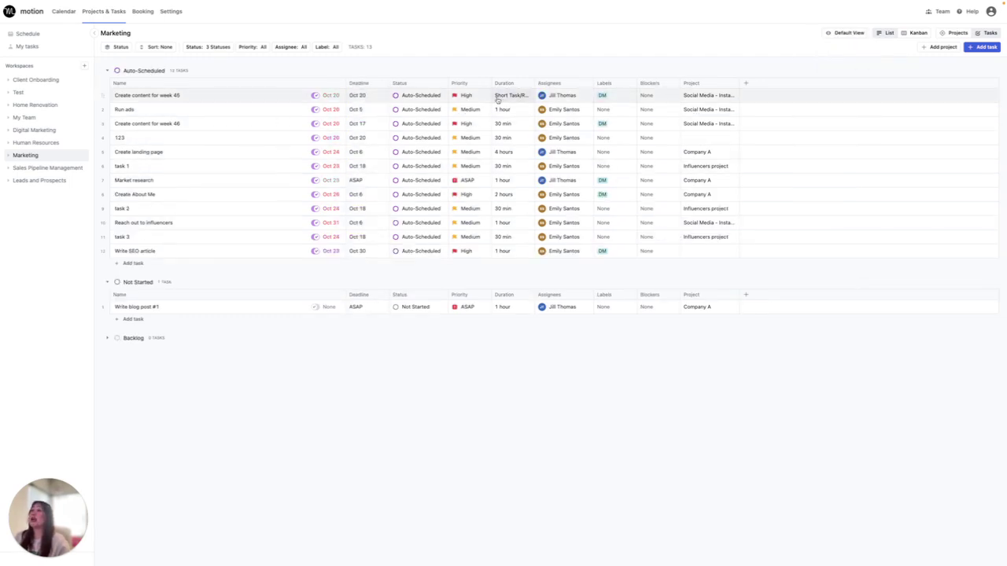
click(849, 33)
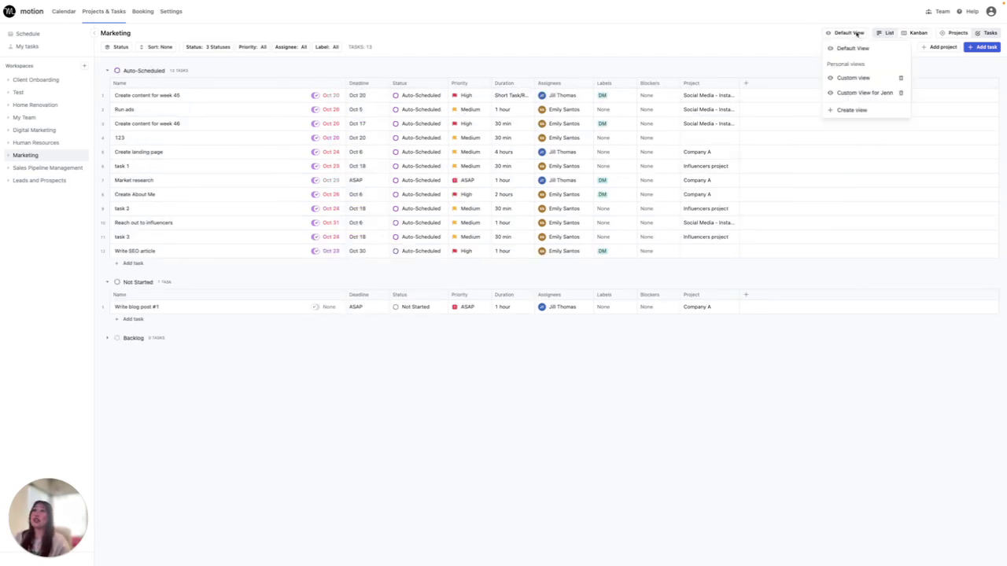
click(853, 78)
click(842, 34)
click(851, 93)
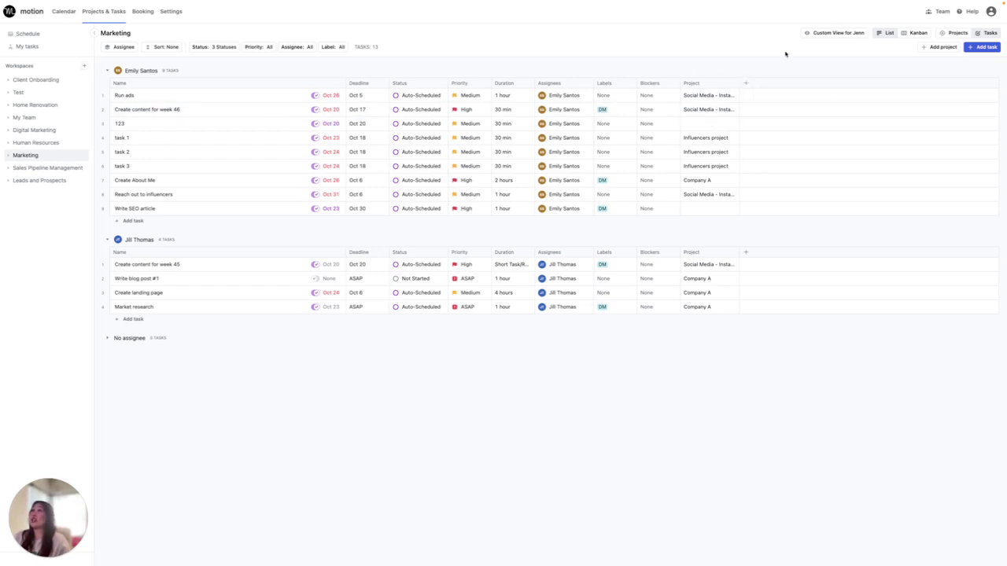
Step: Add the Created At, Updated At and Created By columns to the task list
click(746, 84)
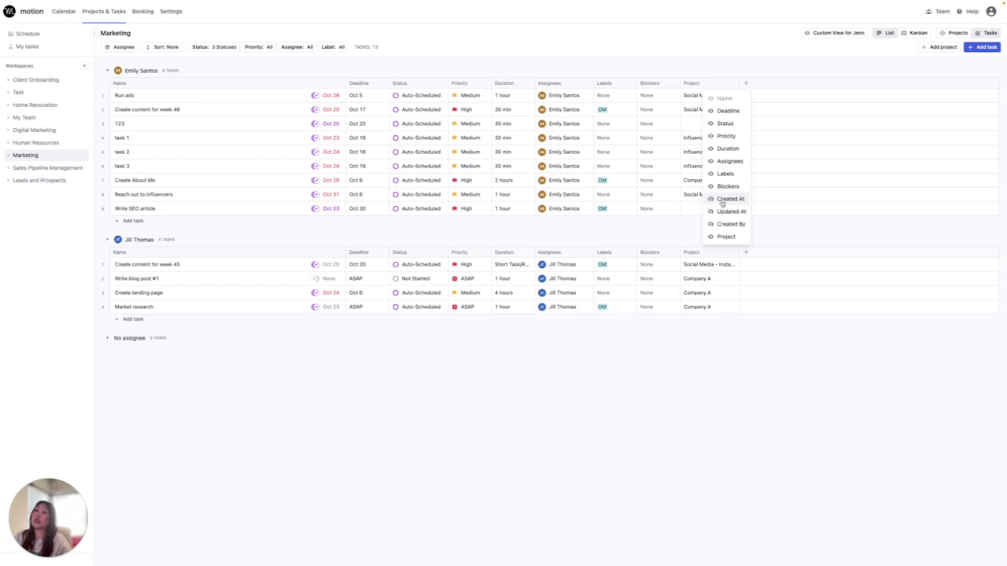
click(722, 201)
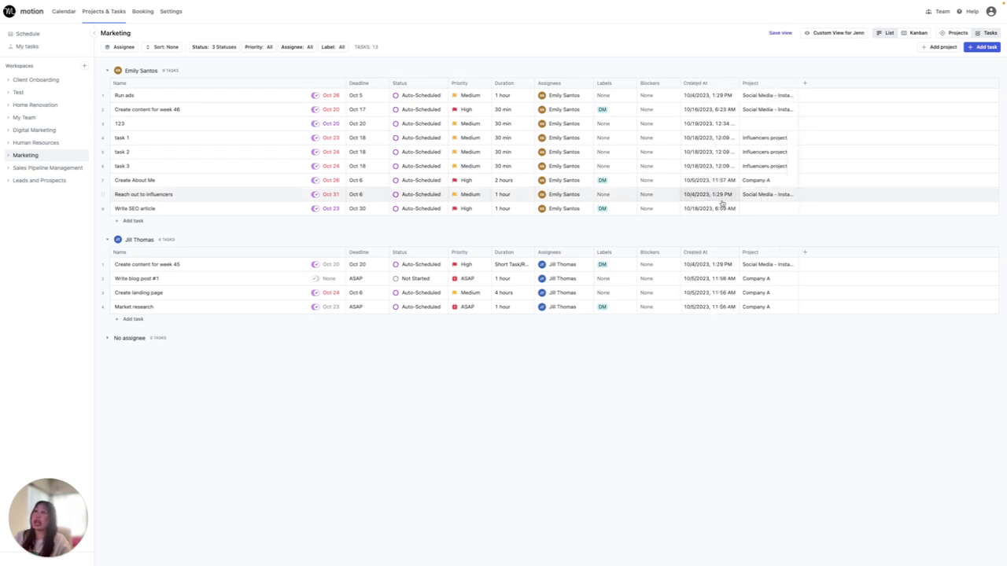
click(803, 84)
click(789, 211)
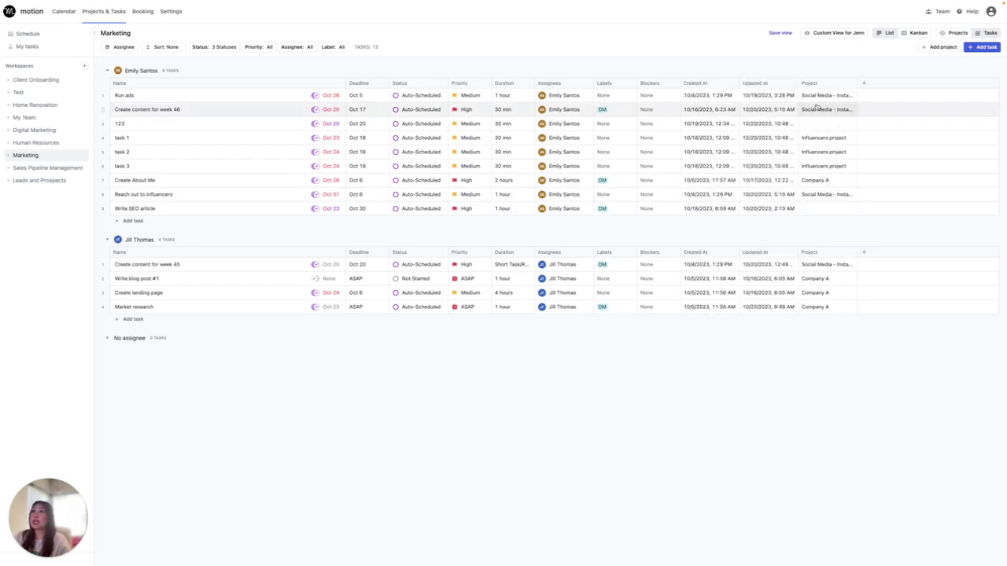
click(864, 83)
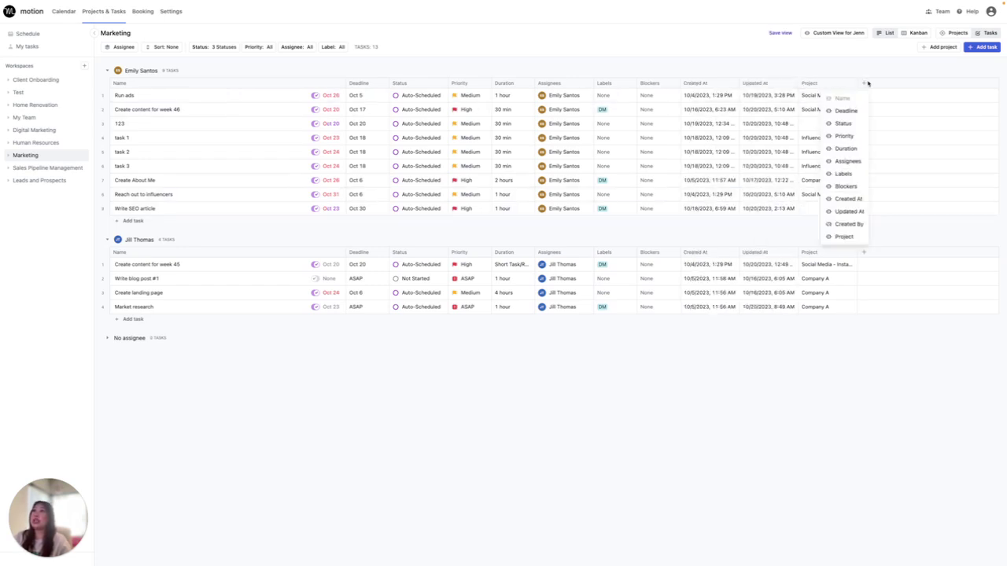
click(849, 225)
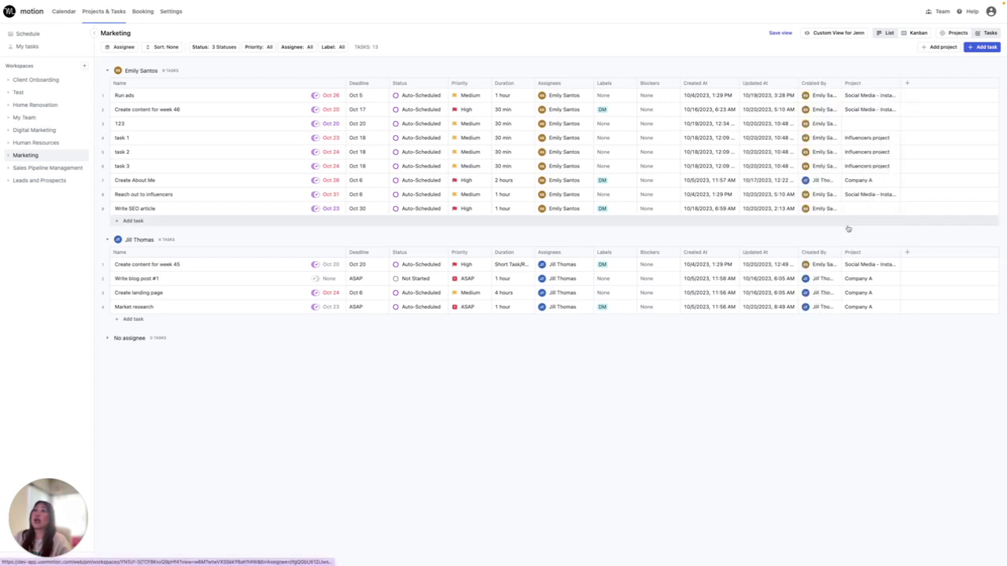
Step: Switch to the Default View and back to the assignee-grouped personal view
click(838, 32)
click(833, 49)
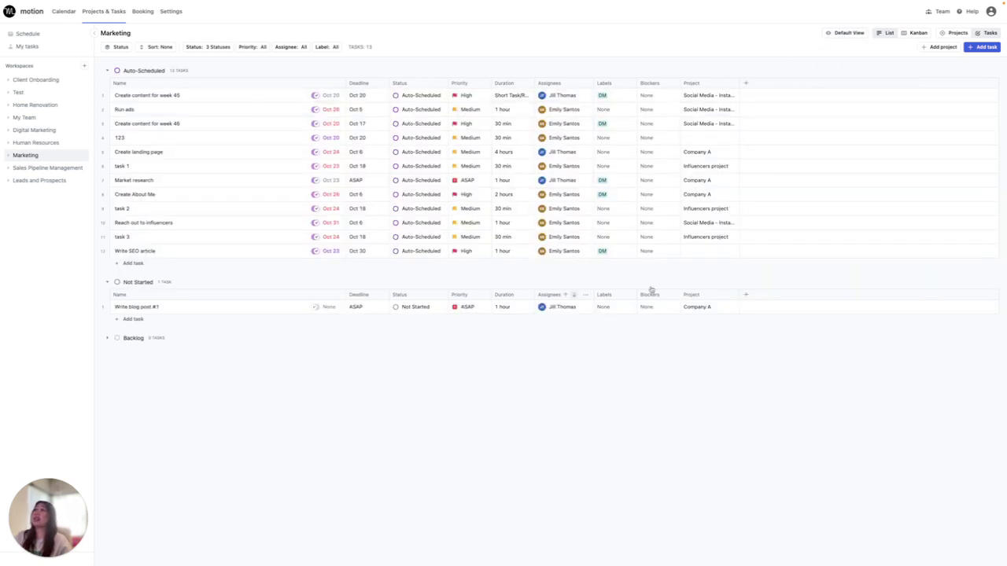
click(854, 34)
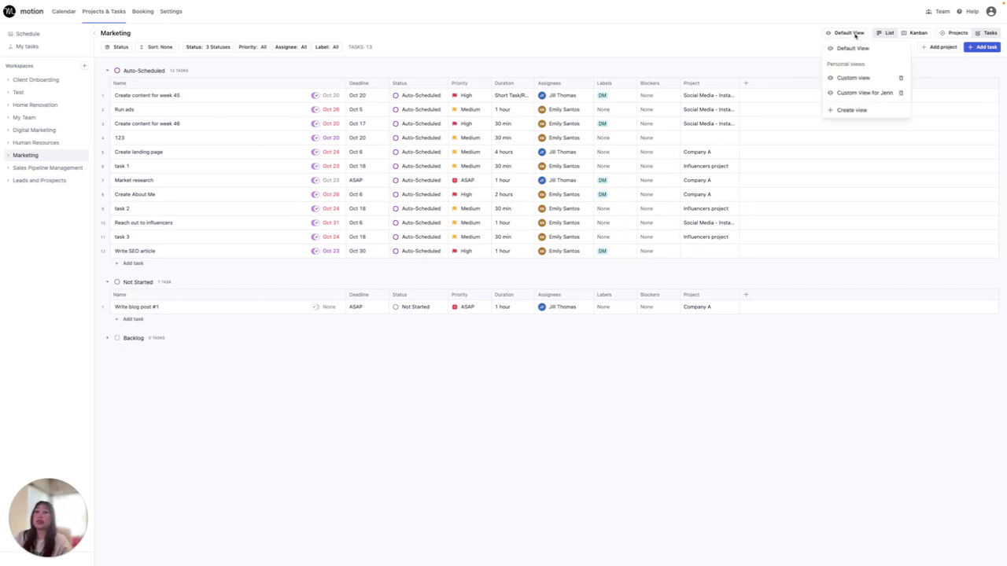
click(853, 94)
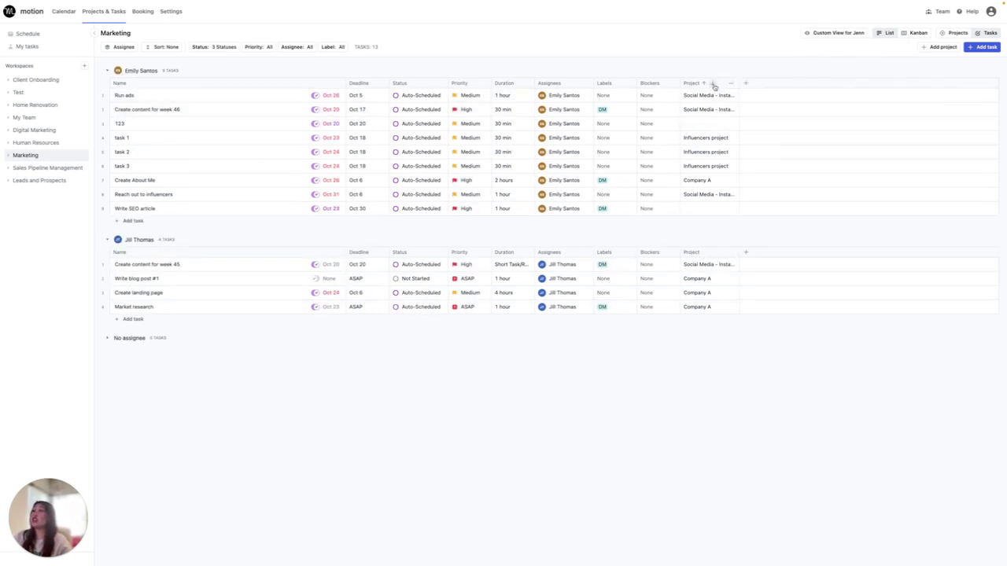
Step: Hide the Blockers, Labels and Assignees columns
click(745, 83)
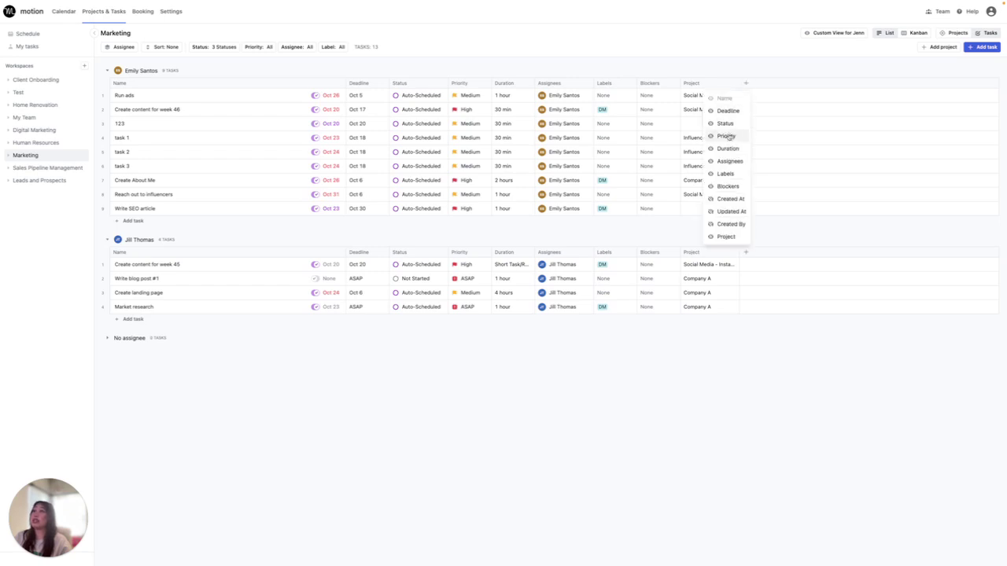
click(715, 187)
click(702, 83)
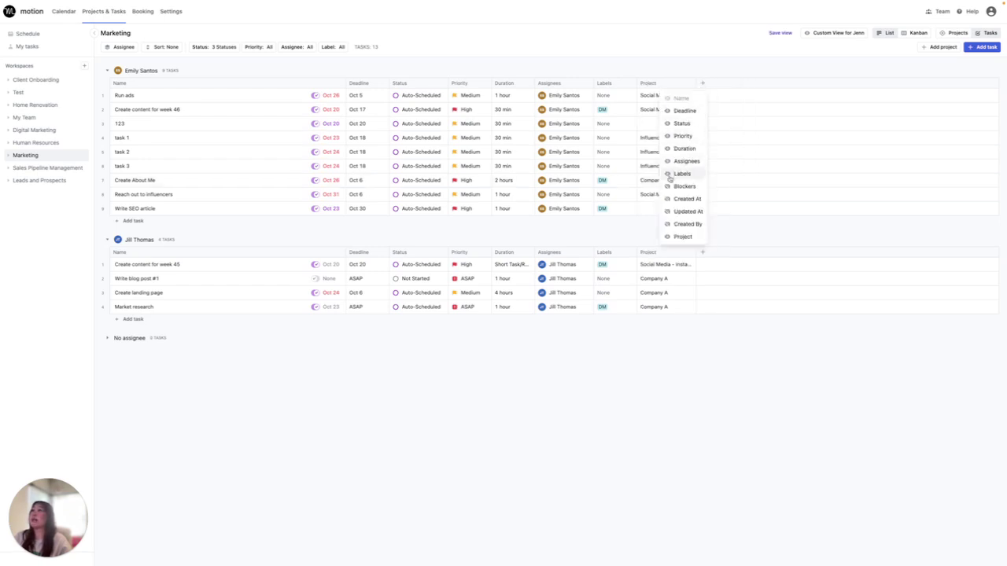
click(670, 175)
click(659, 83)
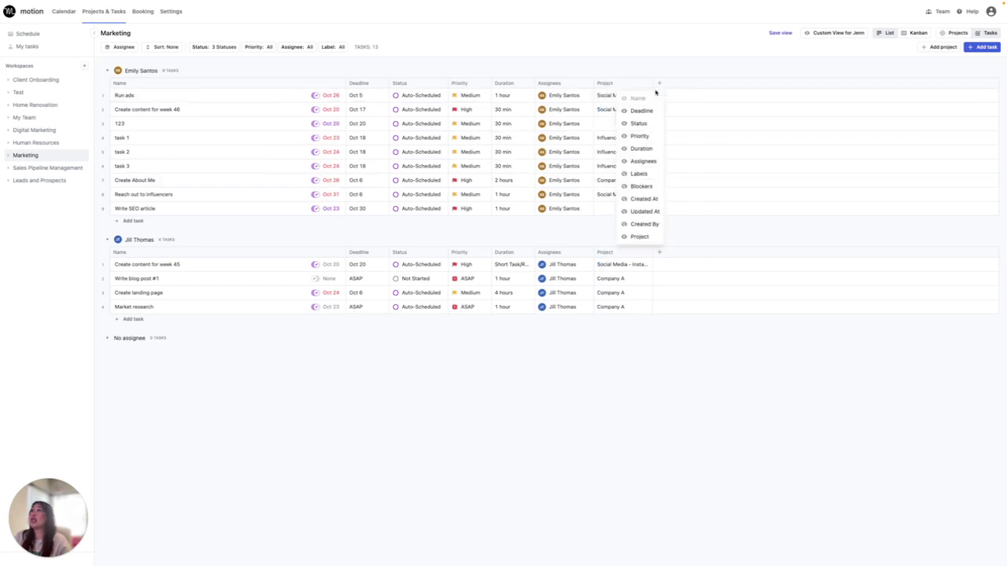
click(624, 163)
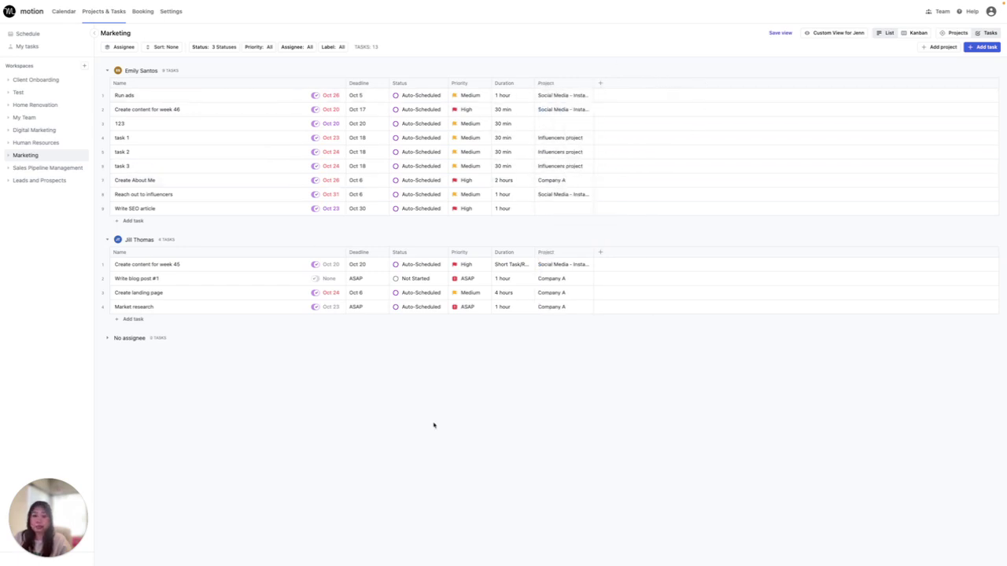